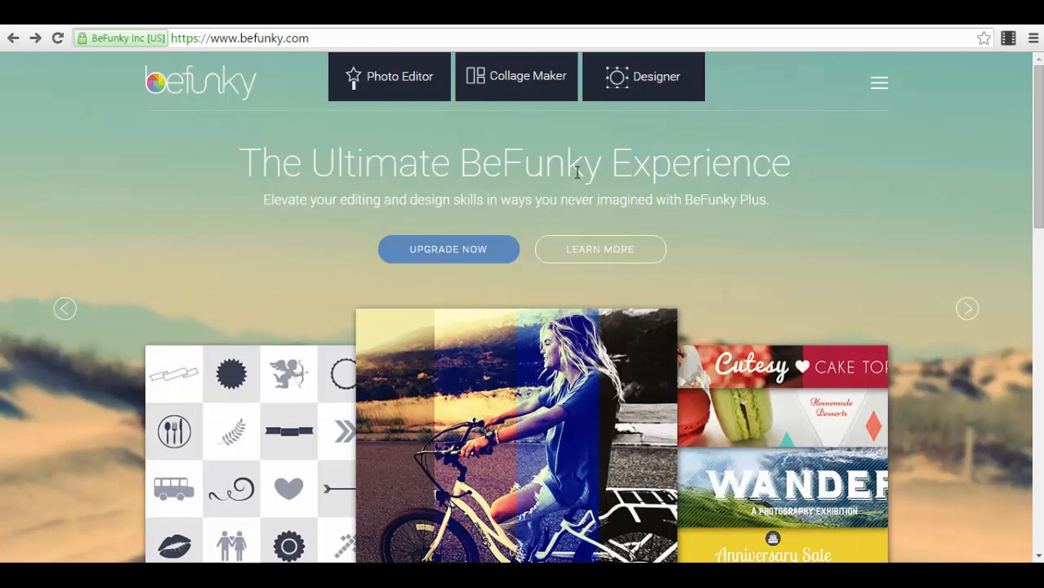
Step: Start a 3x3 collage, place the pier singer photo top-left, and auto-fill the remaining cells
left_click(512, 93)
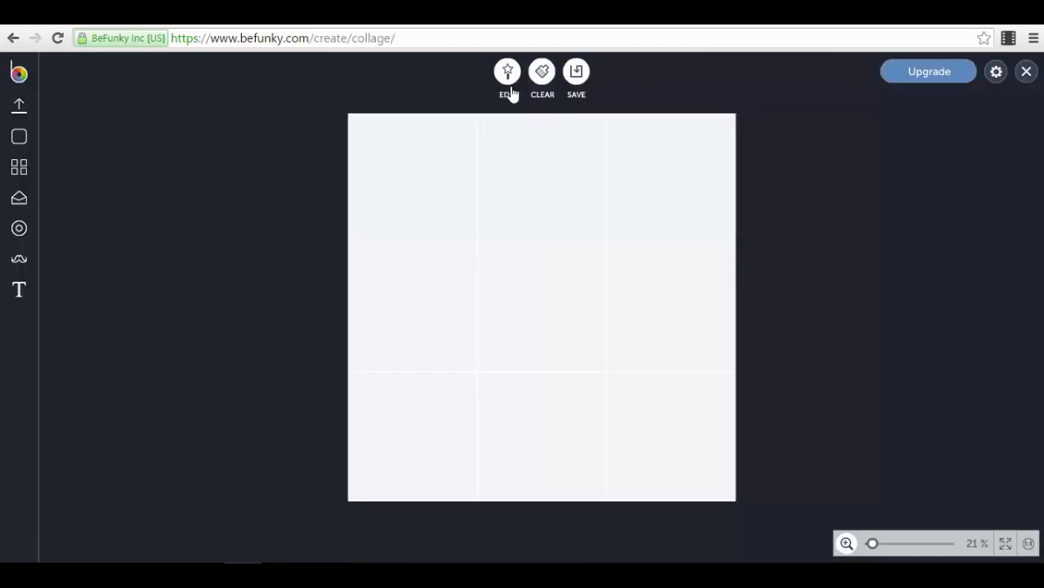
left_click(25, 109)
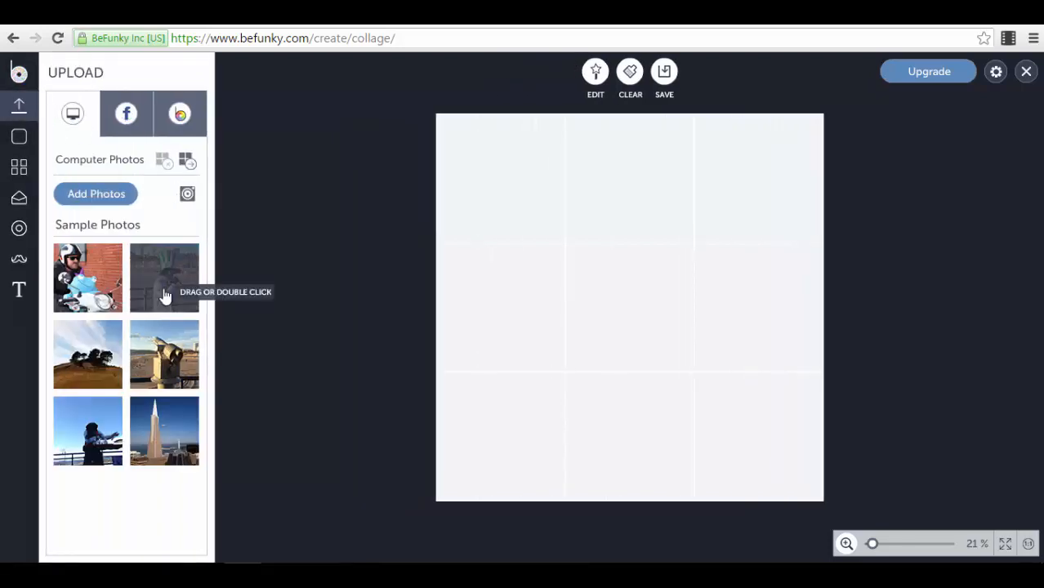
left_click_drag(165, 295, 523, 180)
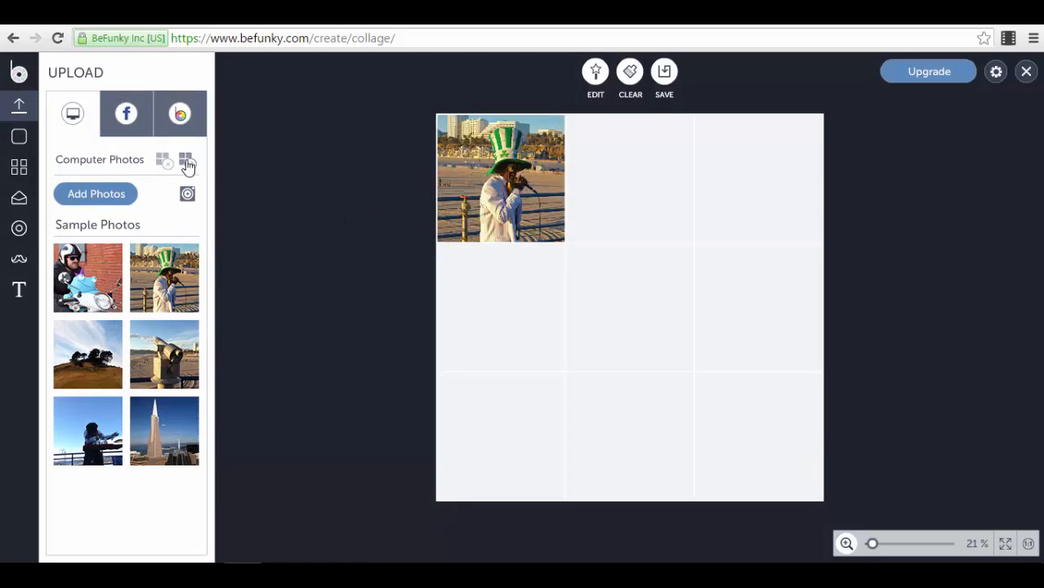
left_click(186, 162)
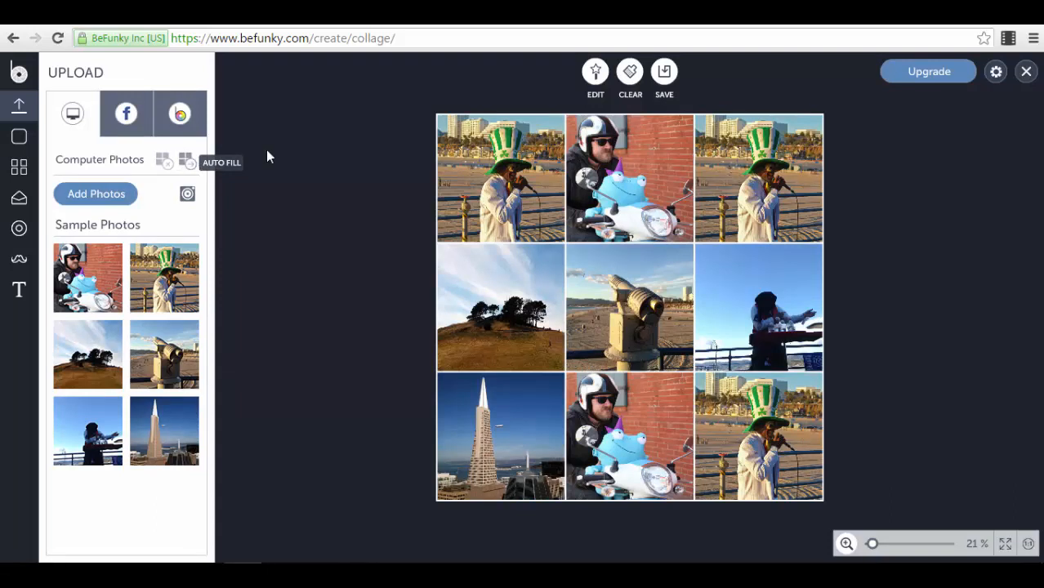
left_click_drag(653, 239, 644, 306)
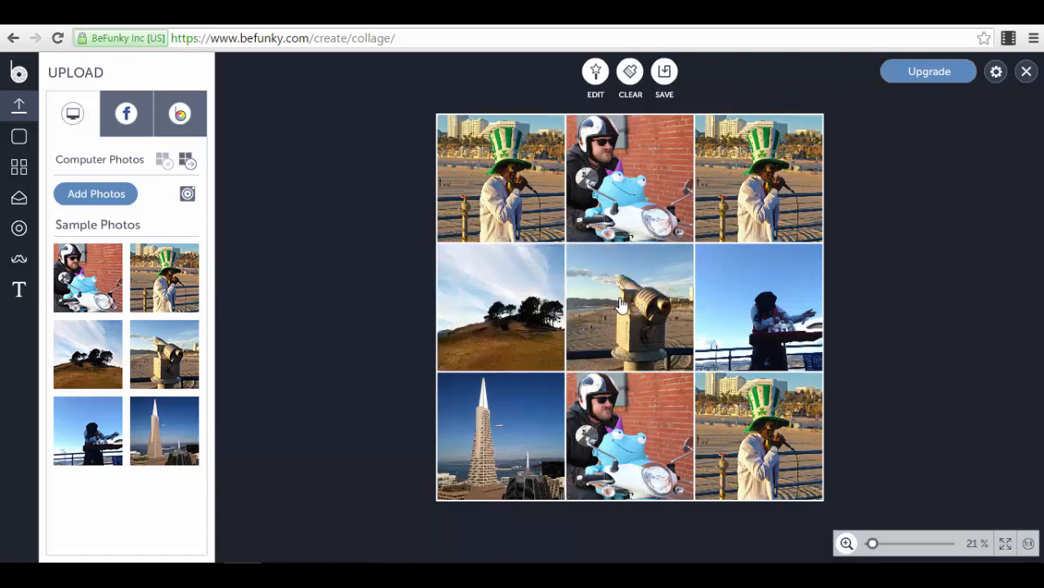
Step: Rotate the centre binoculars photo clockwise three quarter-turns
mouse_move(630, 306)
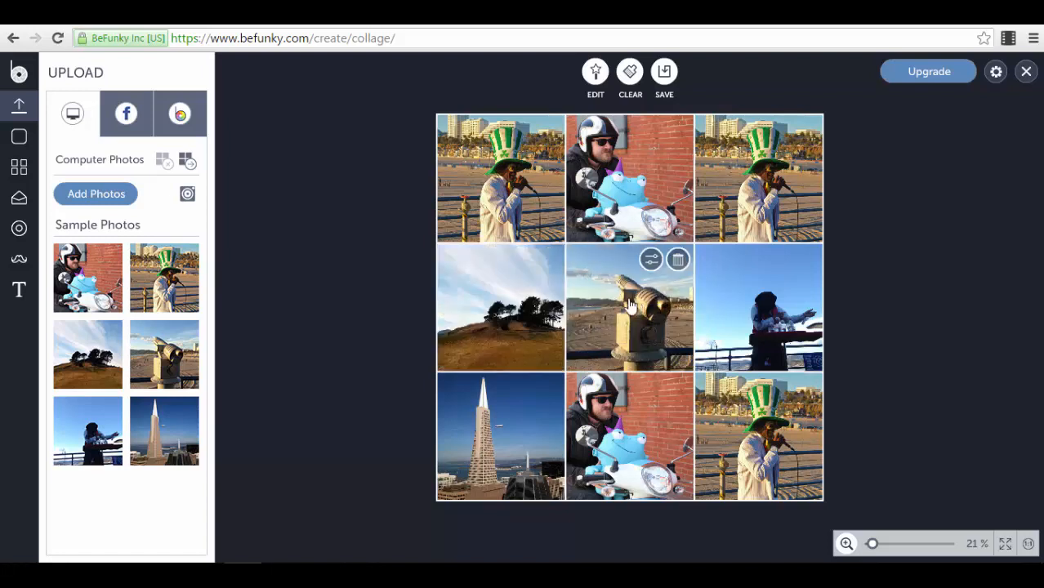
left_click(651, 259)
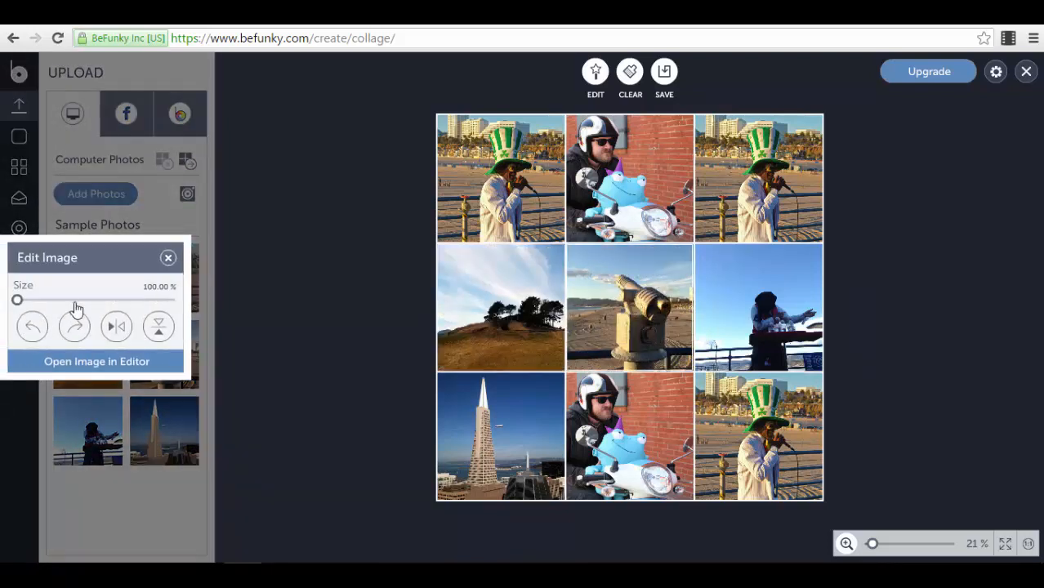
mouse_move(17, 300)
left_mouse_down()
mouse_move(71, 300)
mouse_move(16, 302)
left_mouse_up()
left_click(74, 333)
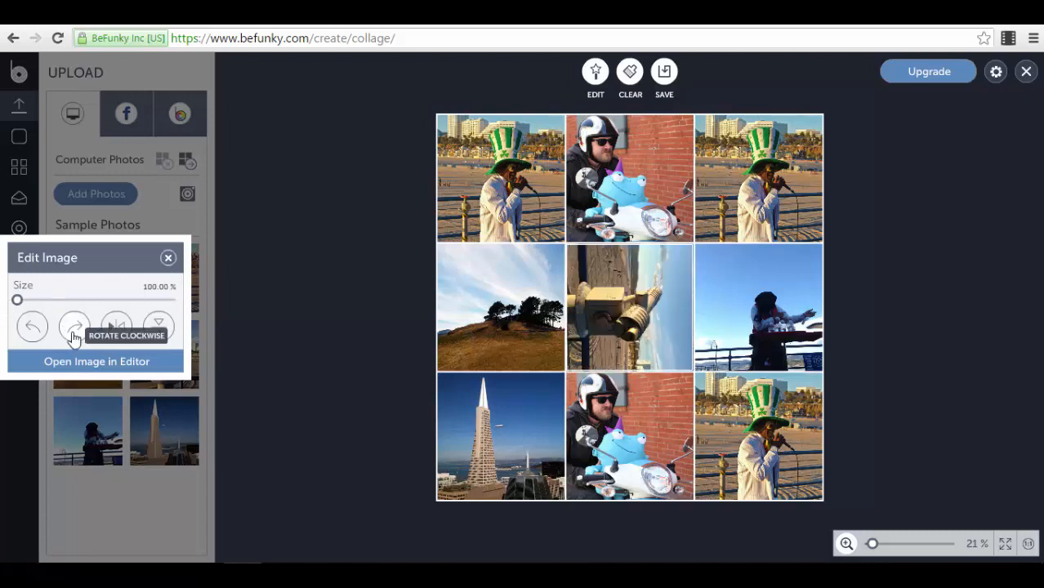
left_click(74, 334)
left_click(73, 333)
Step: Mirror the binoculars photo three times, flip it upside down, and open it in the photo editor
left_click(116, 327)
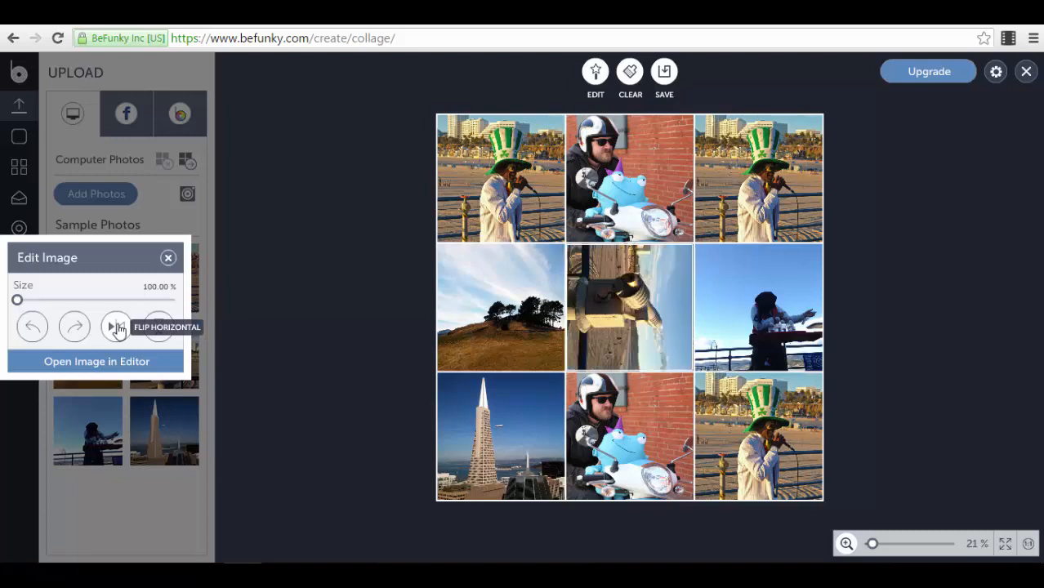
left_click(117, 327)
left_click(117, 327)
left_click(160, 329)
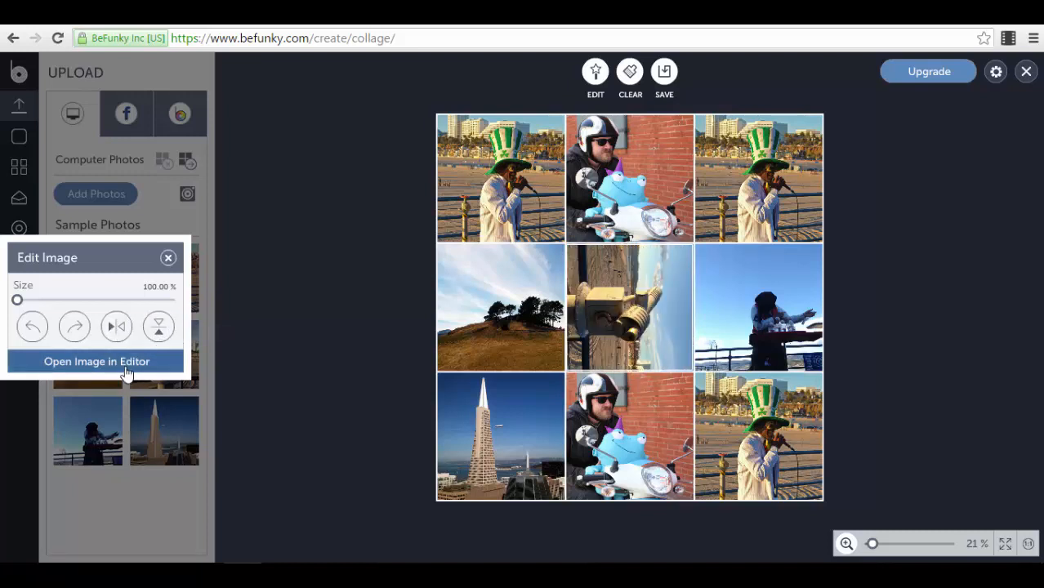
left_click(125, 367)
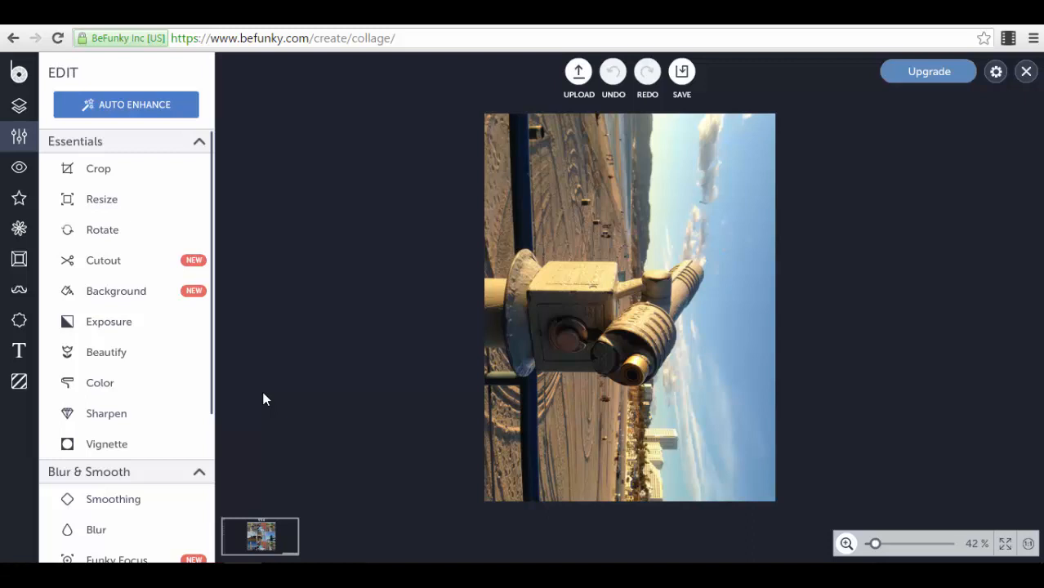
Step: Auto Enhance the binoculars photo, then close the editor, apply the edit, and keep the app open
left_click(112, 104)
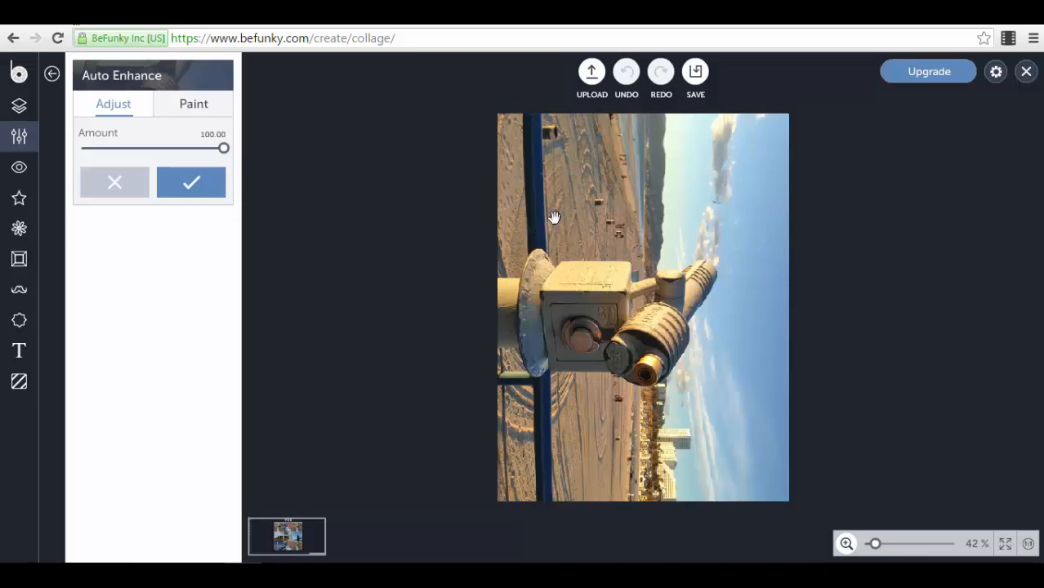
left_click(697, 81)
left_click(1025, 71)
left_click(496, 337)
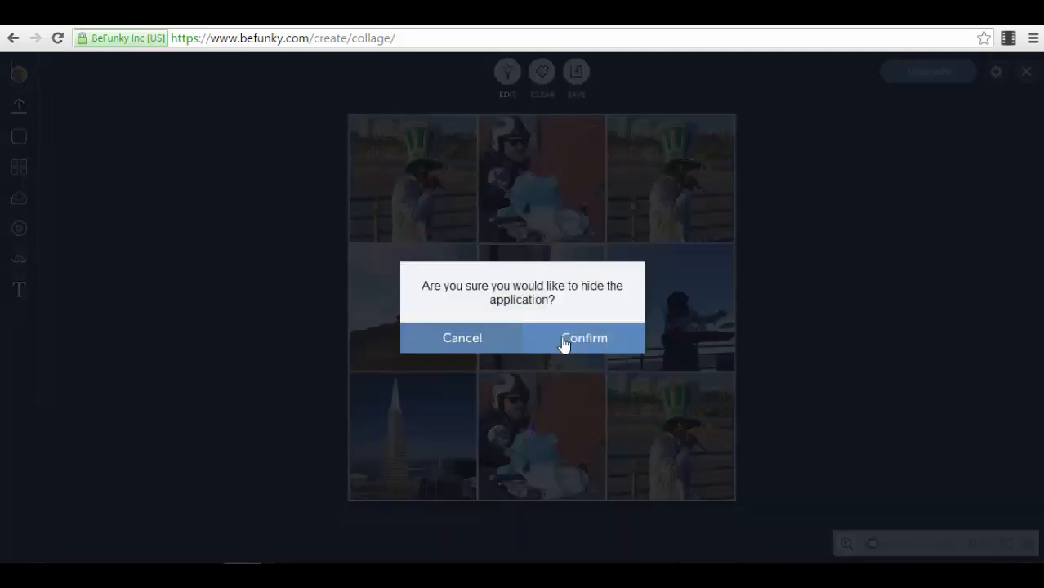
left_click(483, 341)
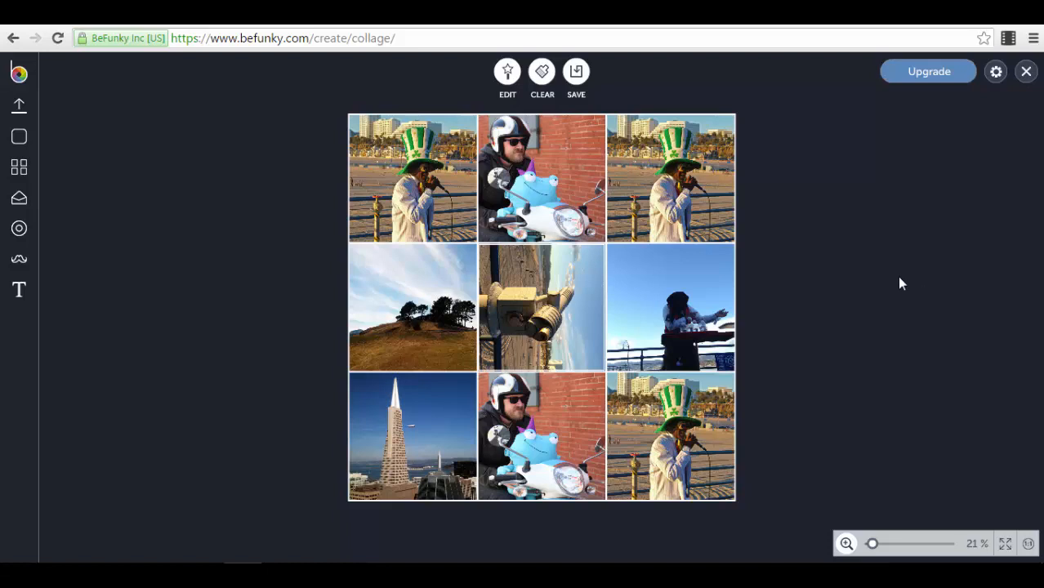
Step: Drag the grid borders down and right until the top row is taller and the first column wider
mouse_move(459, 238)
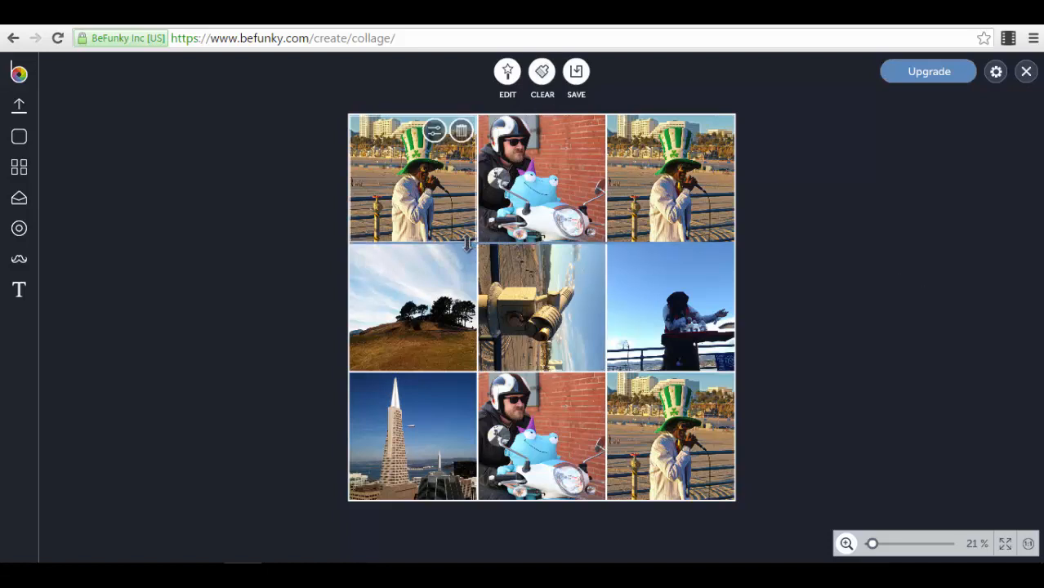
mouse_move(468, 242)
left_mouse_down()
mouse_move(480, 338)
mouse_move(479, 259)
left_mouse_up()
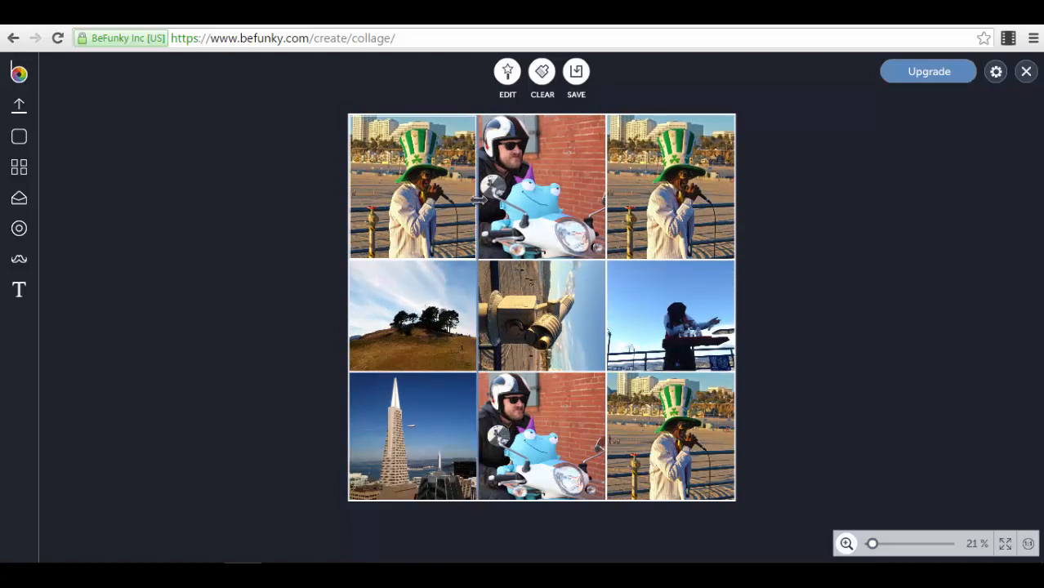
left_click_drag(481, 202, 541, 222)
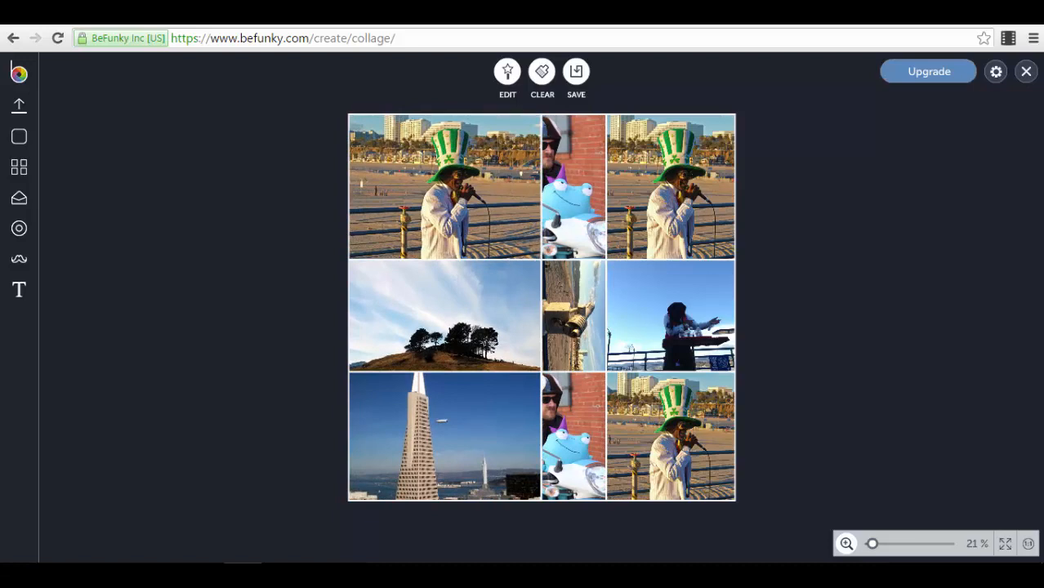
mouse_move(458, 261)
left_mouse_down()
mouse_move(458, 320)
mouse_move(458, 243)
left_mouse_up()
left_click_drag(540, 190, 482, 190)
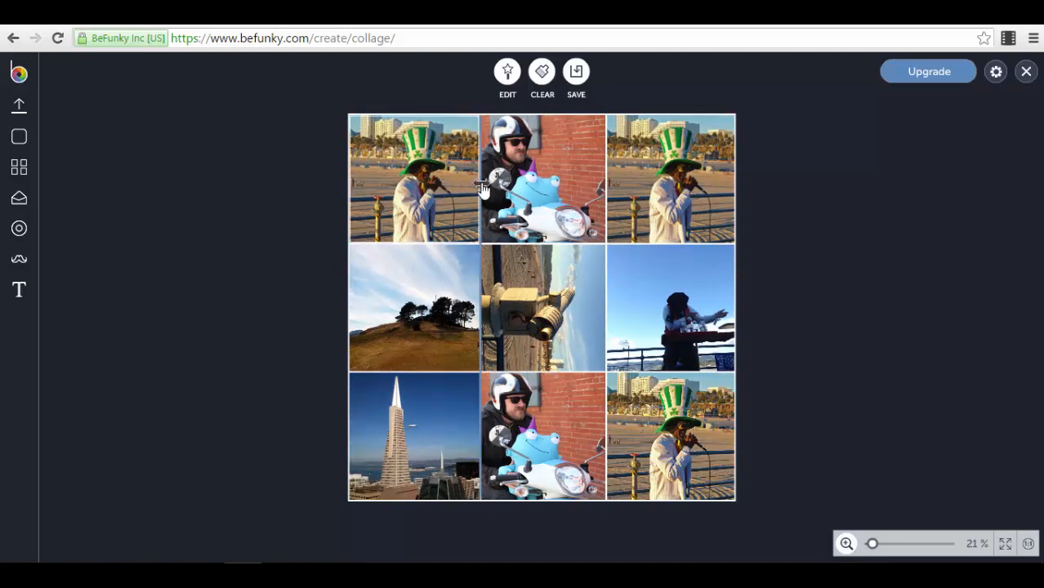
left_click_drag(482, 188, 518, 192)
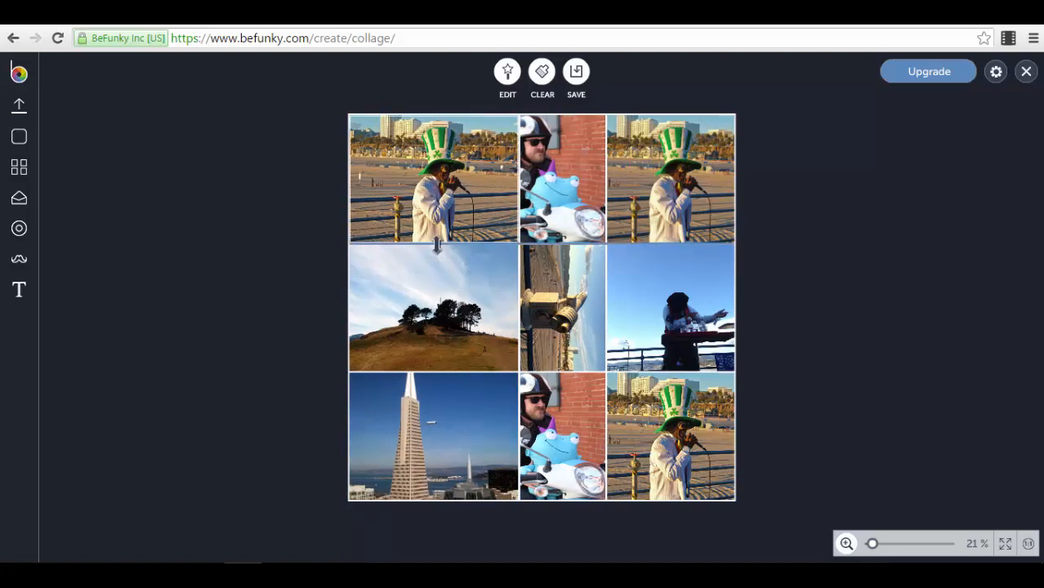
left_click_drag(436, 245, 450, 266)
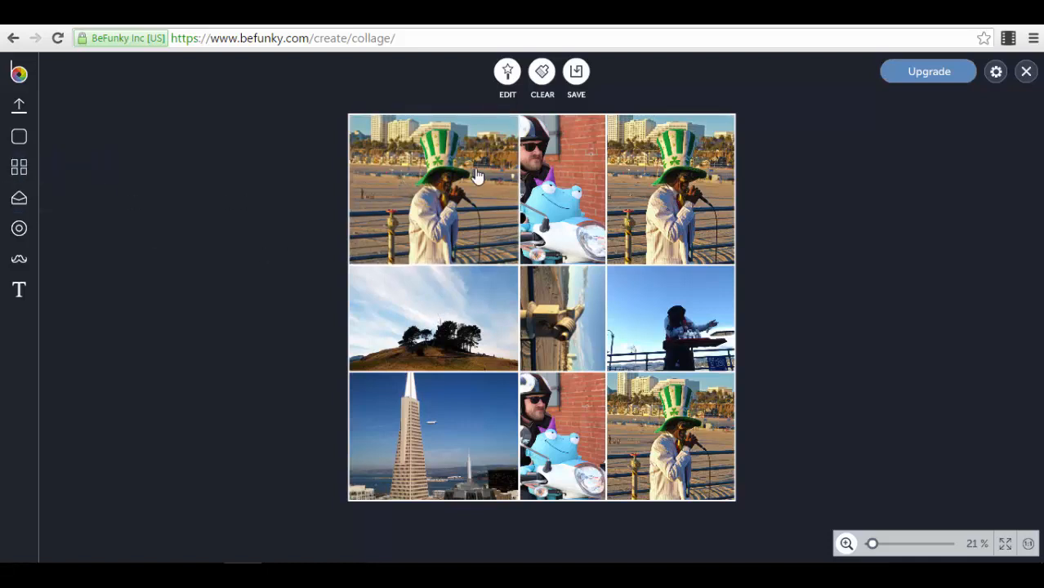
Step: Switch to a six-cell mixed-size grid layout, cancelling the send-to-editor prompt
left_click(29, 175)
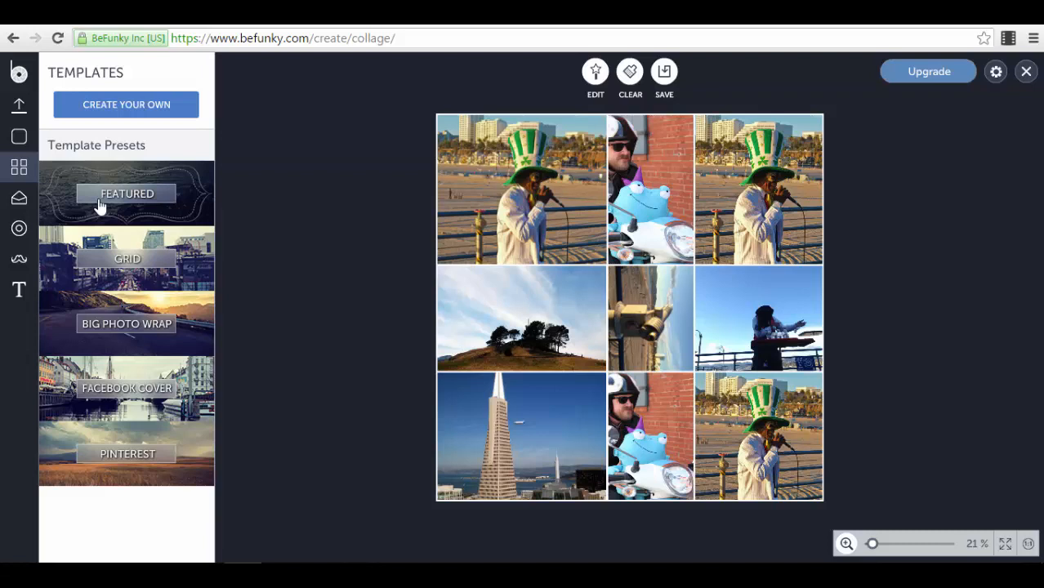
left_click(200, 278)
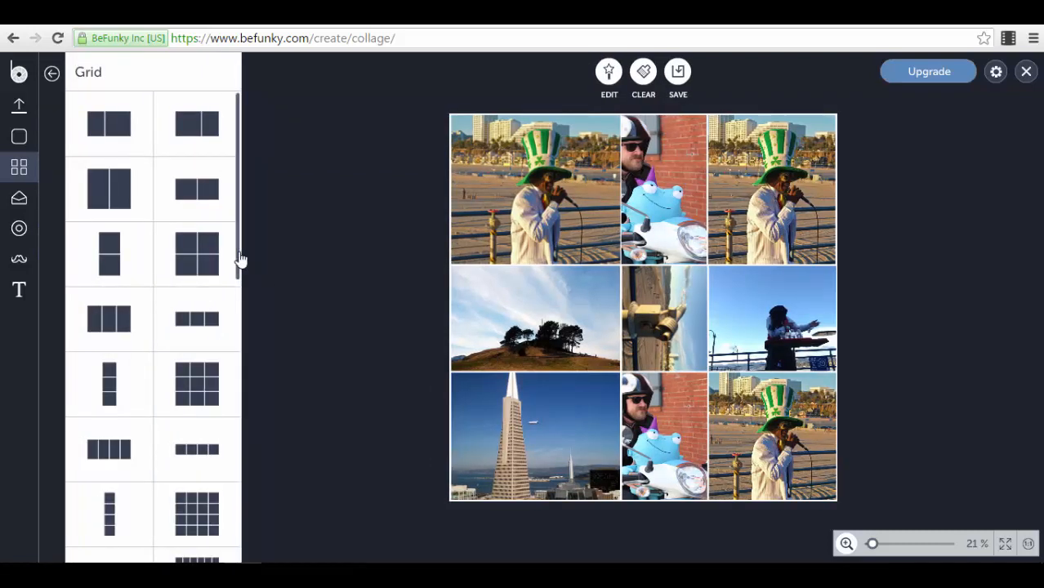
left_click_drag(240, 259, 240, 401)
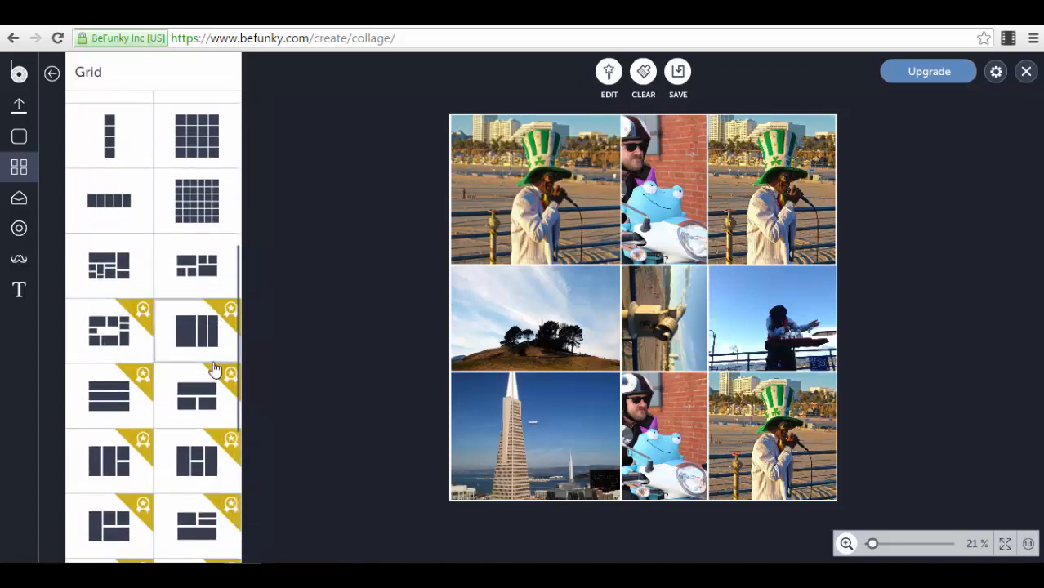
scroll(211, 366, "down", 3)
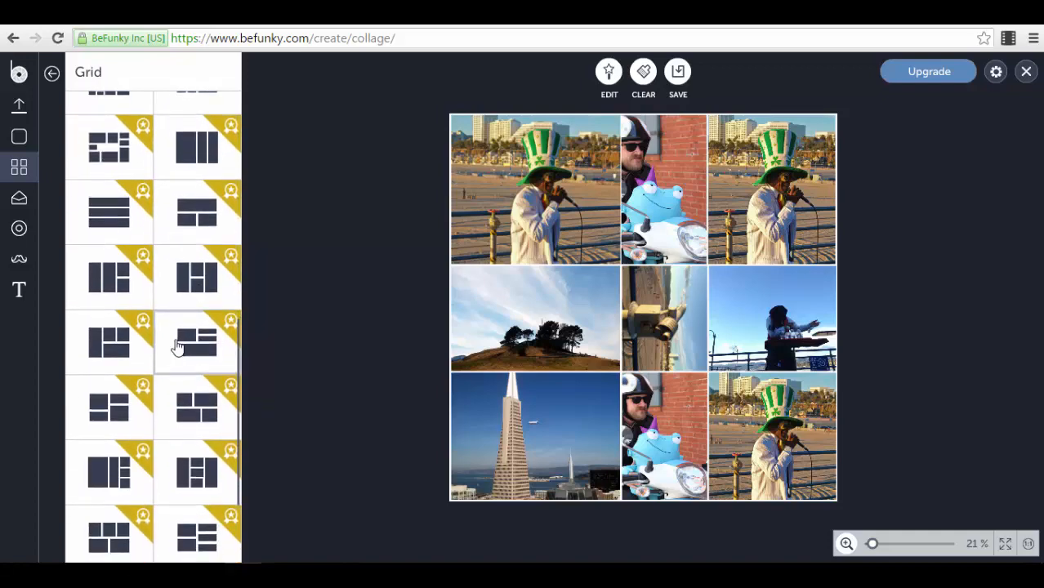
scroll(178, 347, "up", 3)
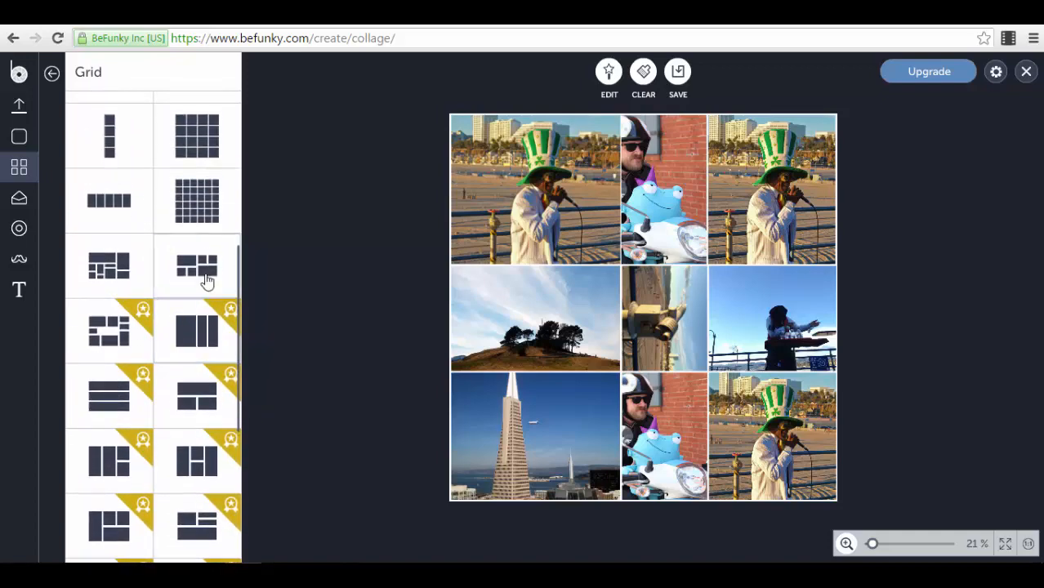
left_click(206, 271)
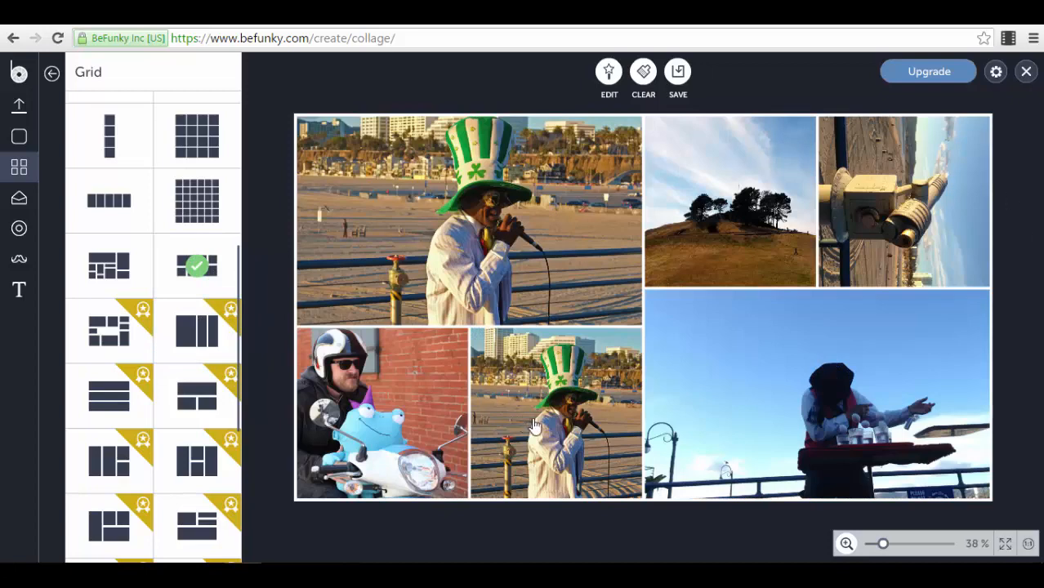
left_click(609, 73)
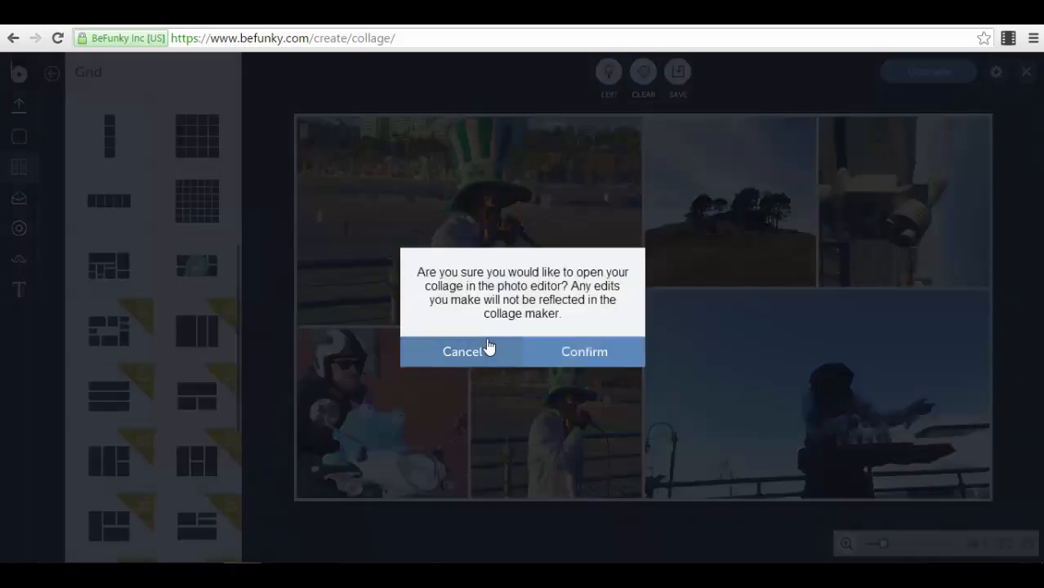
left_click(484, 353)
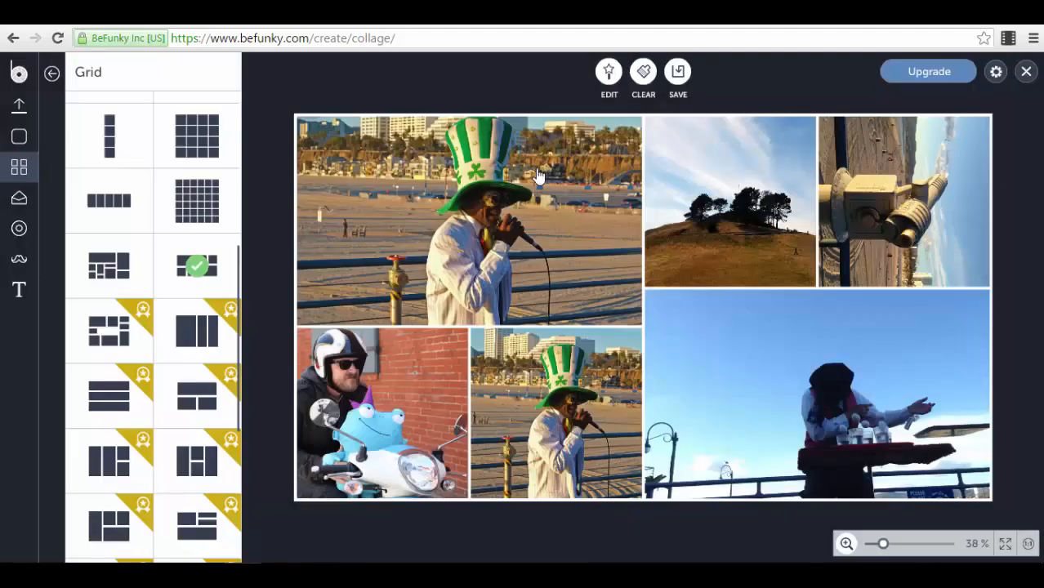
Step: Widen the spacing between collage photos to 26, keeping the corners square
left_click(13, 144)
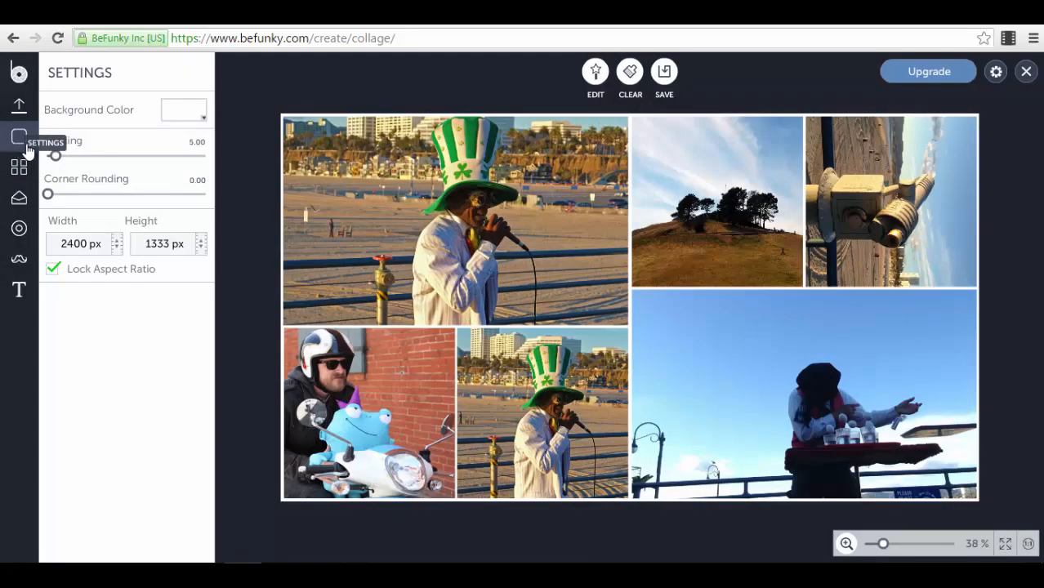
left_click_drag(49, 157, 91, 169)
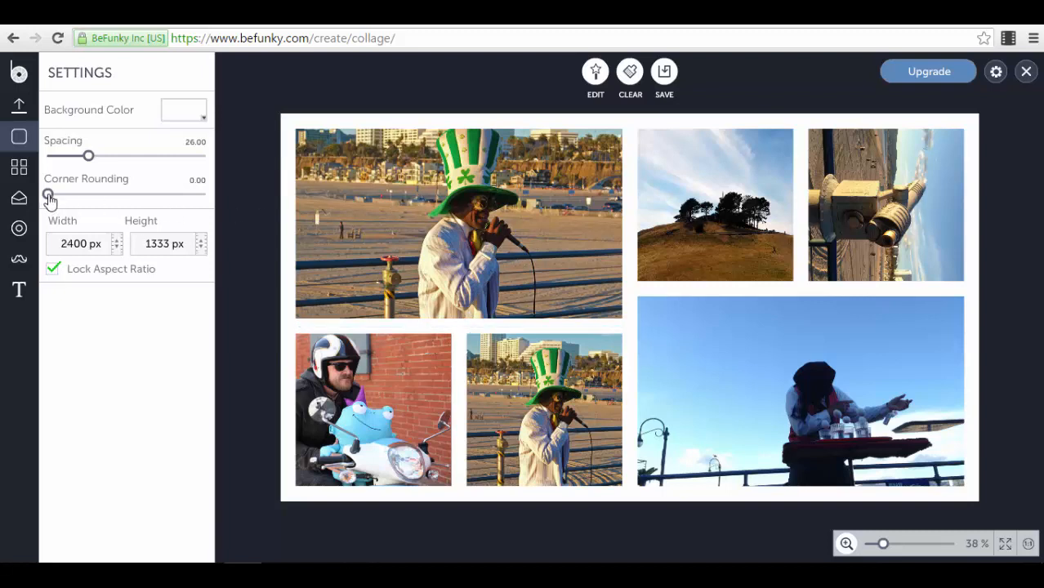
left_click_drag(49, 200, 37, 219)
Step: Set the collage background colour to red
left_click(195, 110)
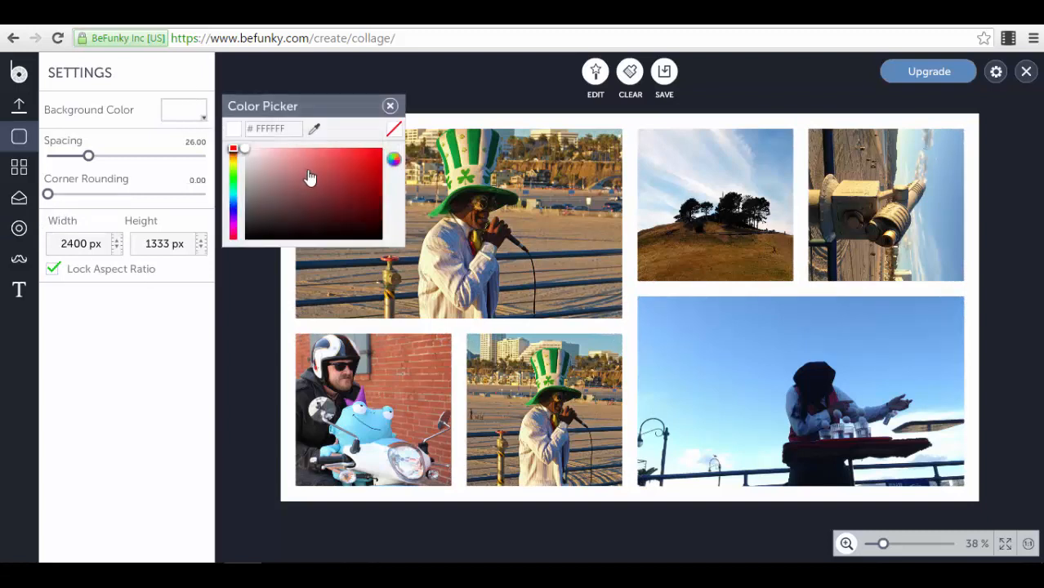
left_click(377, 153)
left_click(337, 57)
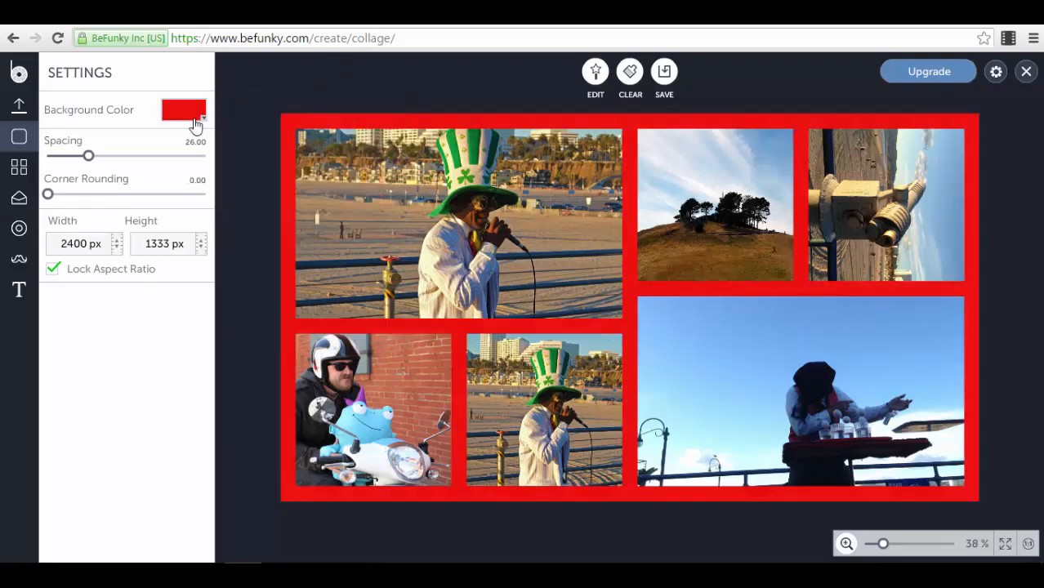
left_click(19, 230)
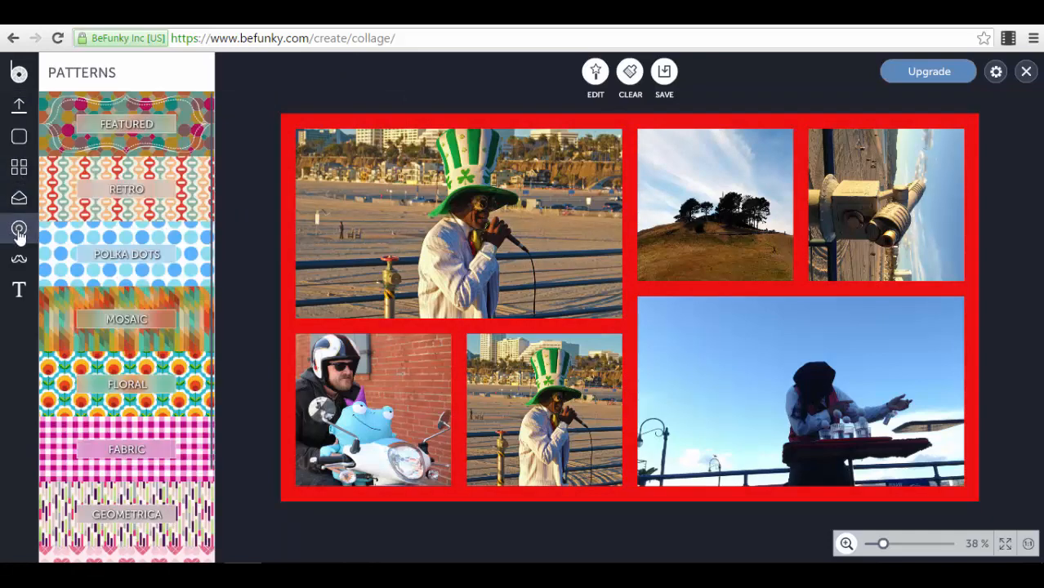
Step: Apply the fine blue Polka Dots pattern as the collage background
left_click(194, 253)
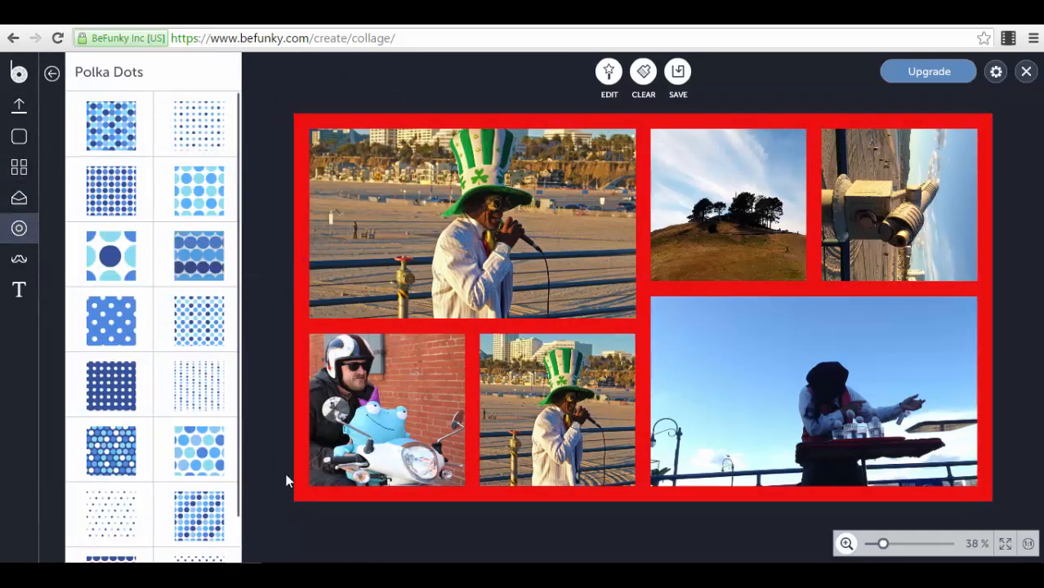
double_click(101, 258)
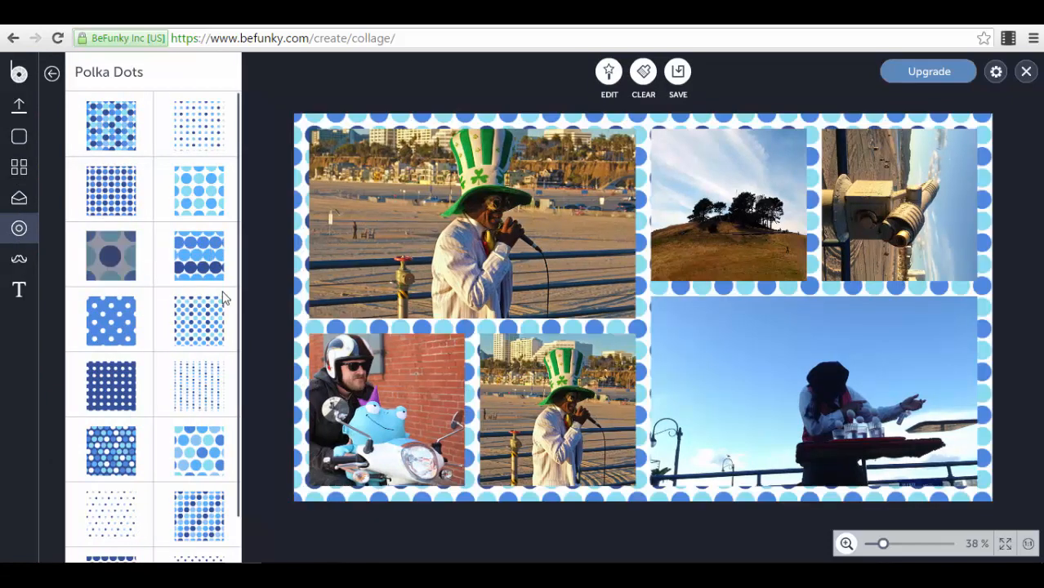
double_click(189, 395)
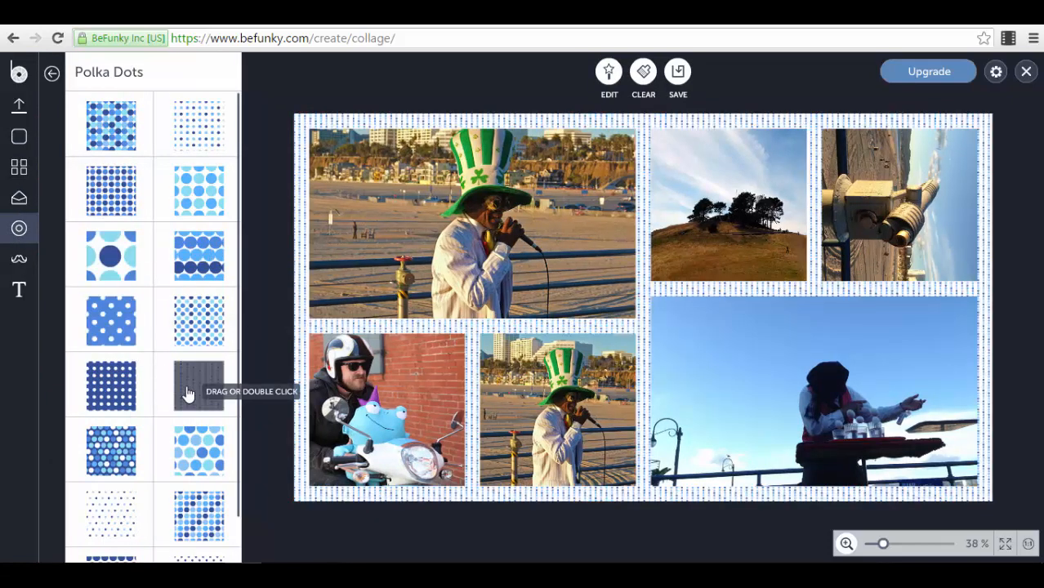
scroll(158, 333, "down", 1)
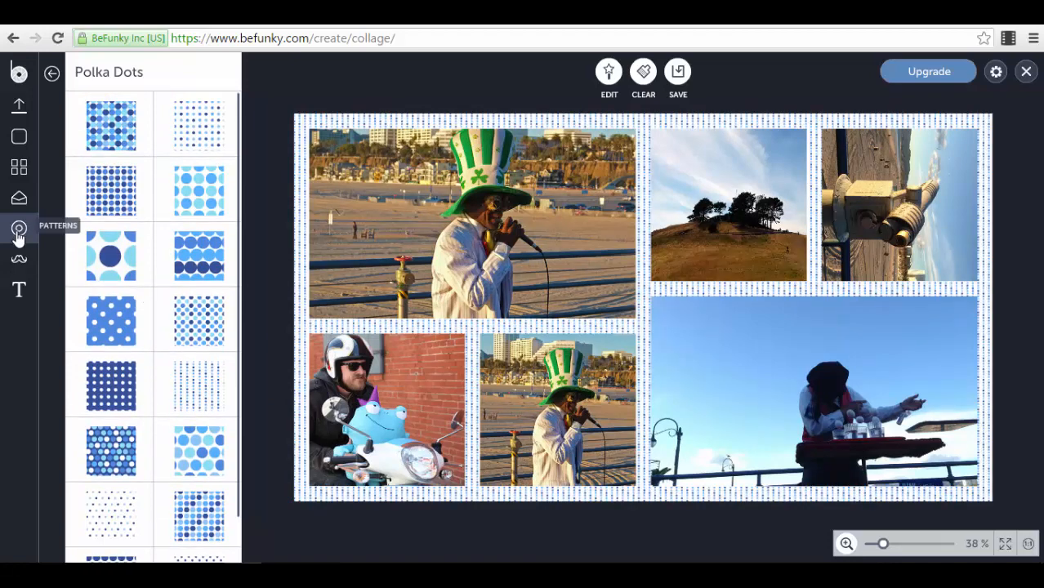
left_click(19, 260)
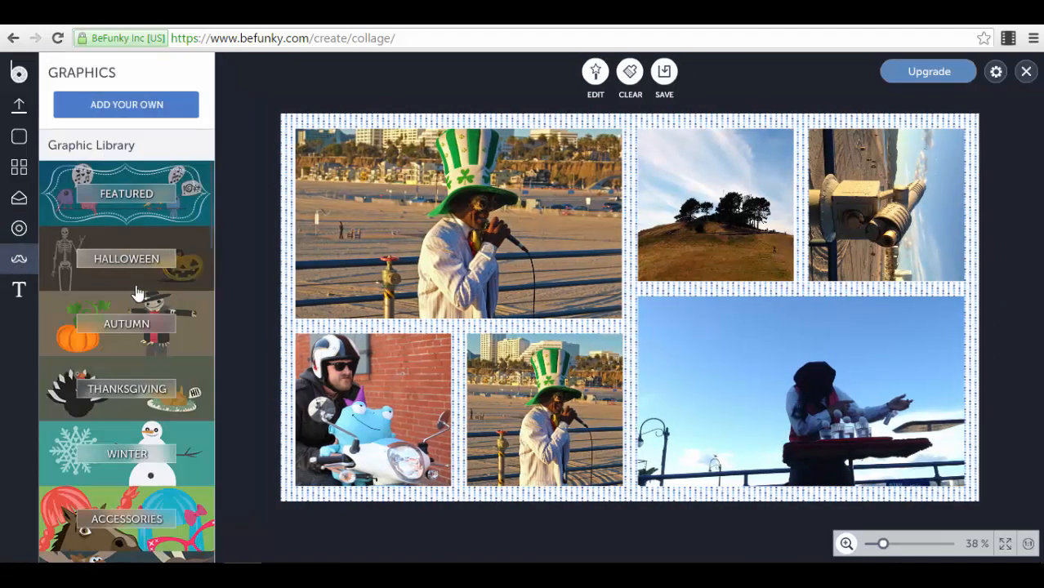
Step: Add the Happy Halloween graphic from the Halloween category and centre it on the collage
left_click(194, 288)
left_click(199, 263)
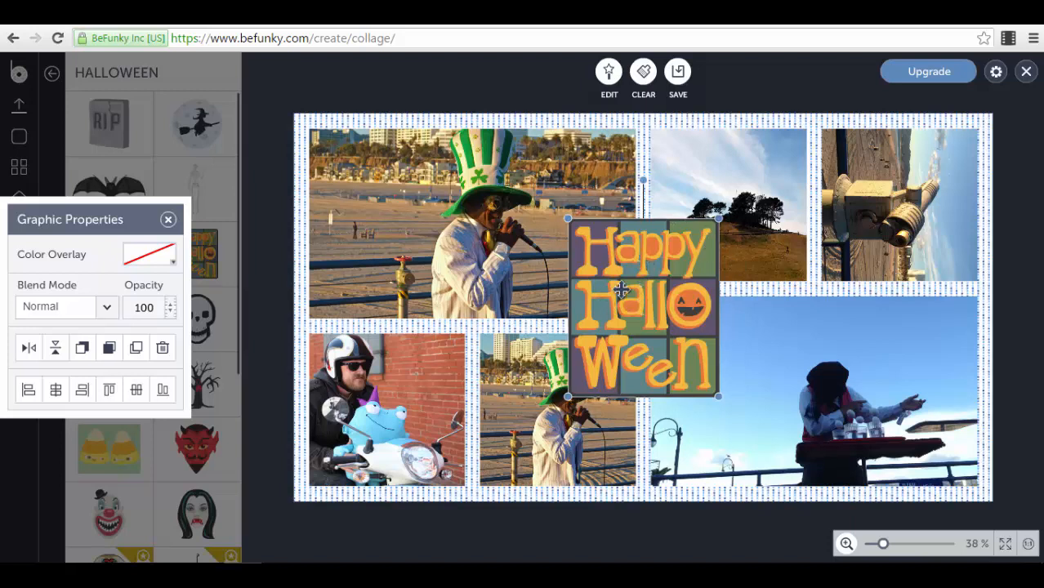
left_click_drag(608, 291, 622, 284)
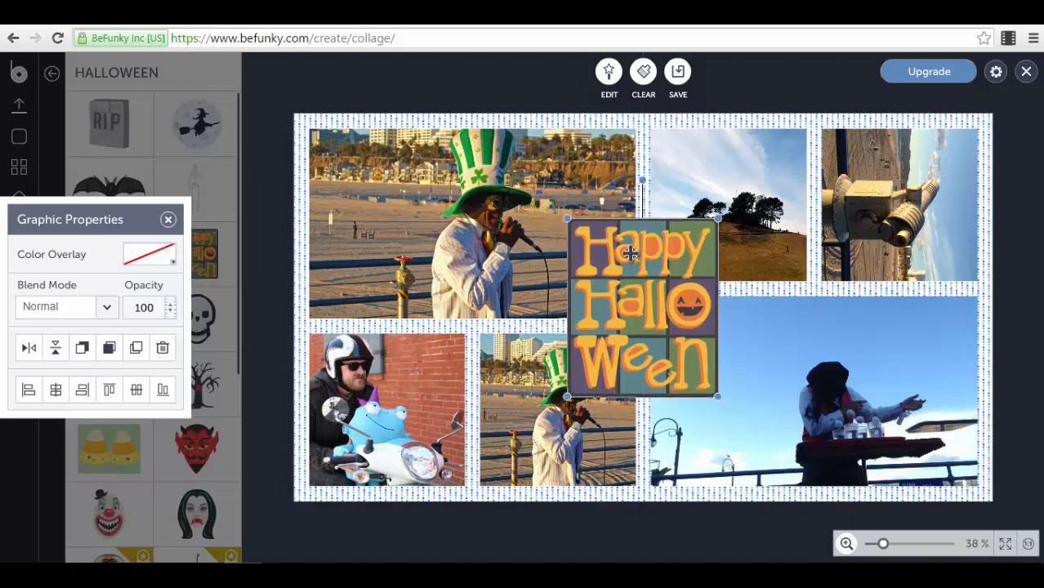
left_click(275, 85)
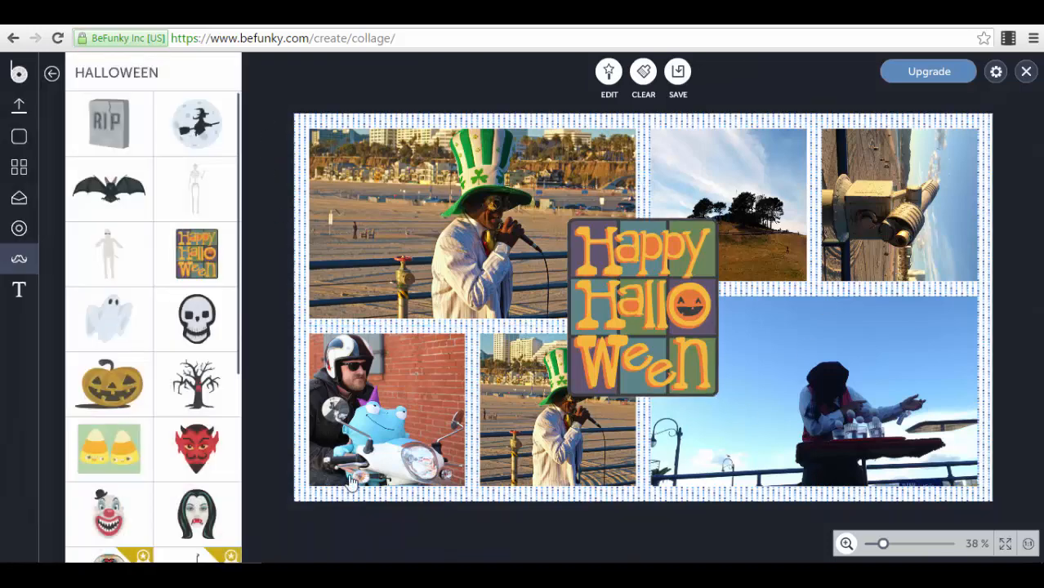
left_click(16, 290)
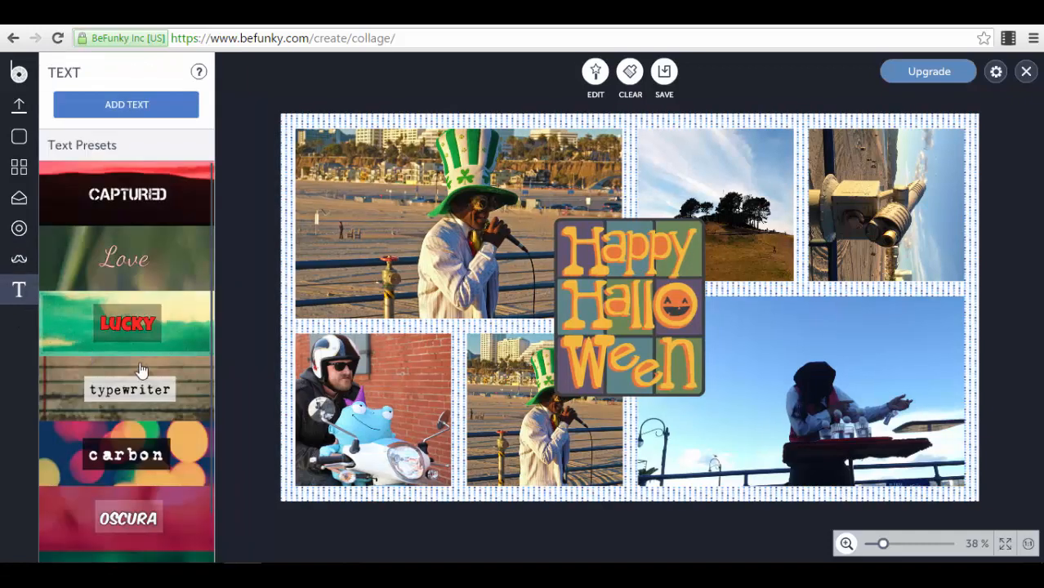
Step: Add the red LUCKY text preset and move it toward the bottom of the collage
scroll(139, 375, "down", 1)
left_click(188, 291)
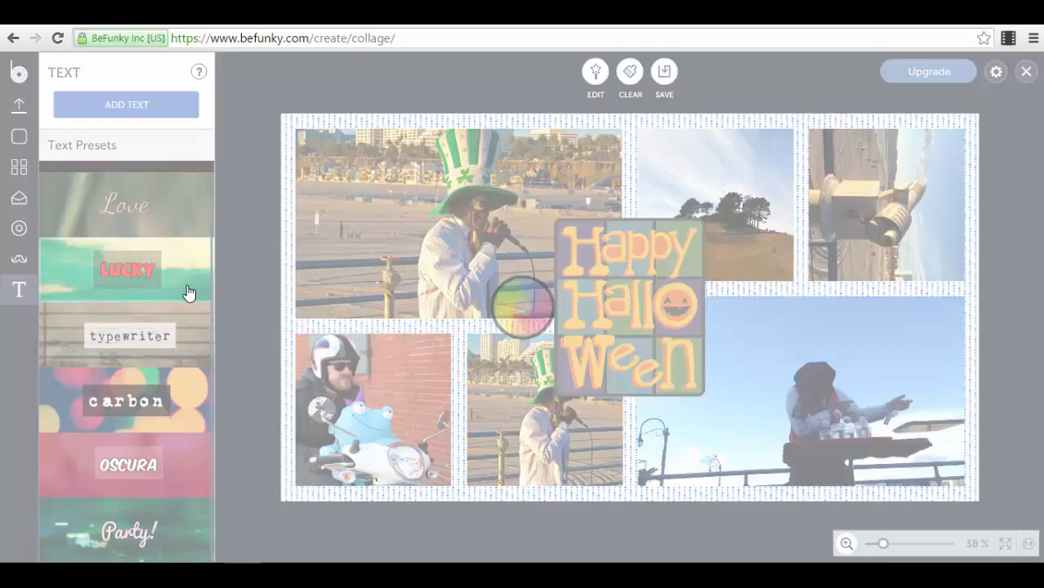
left_click_drag(631, 363, 629, 456)
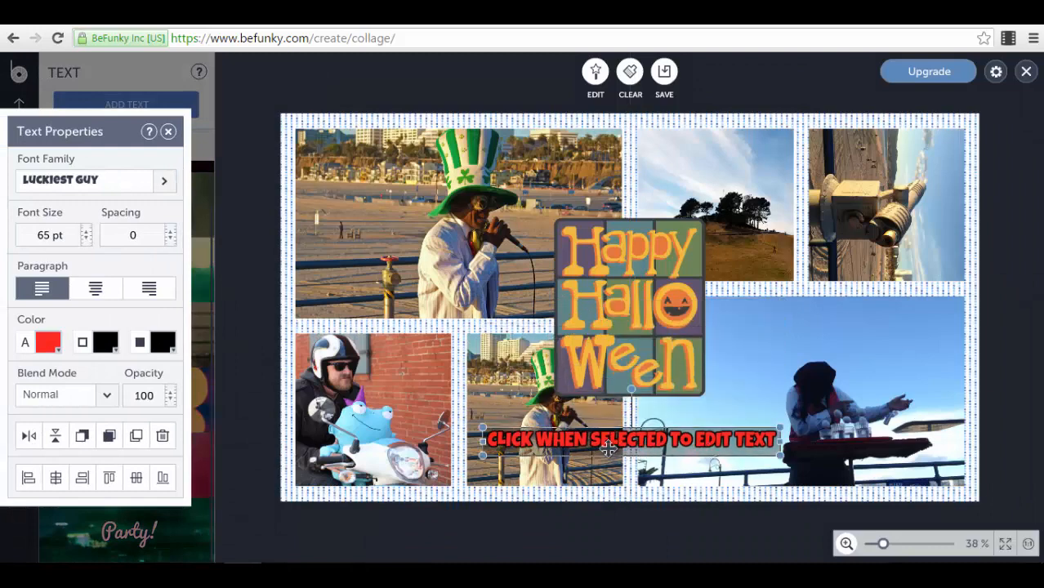
Step: Set the caption's font size to 59 pt and its letter spacing to 3
left_click(94, 190)
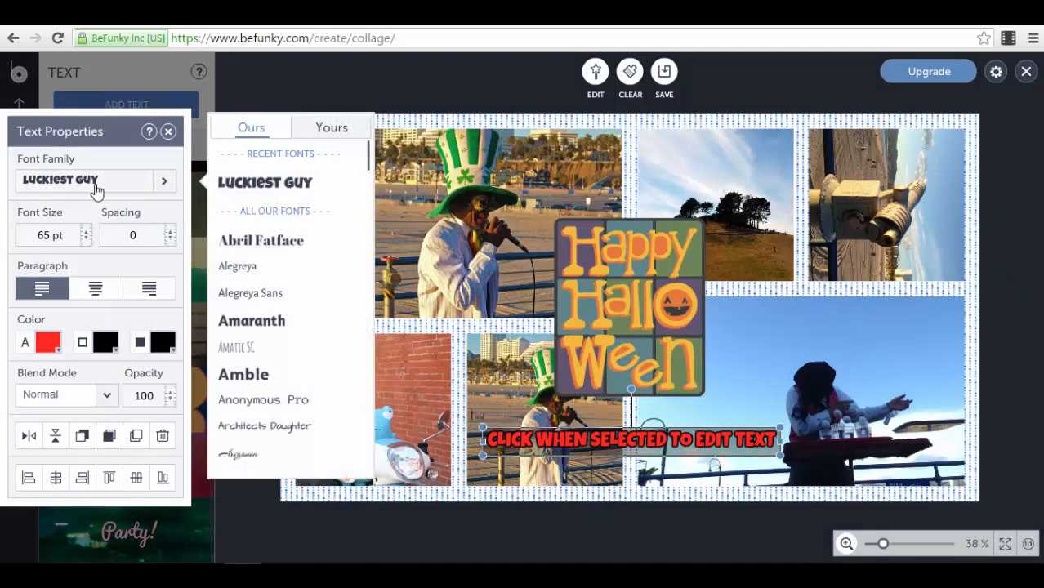
left_click(86, 238)
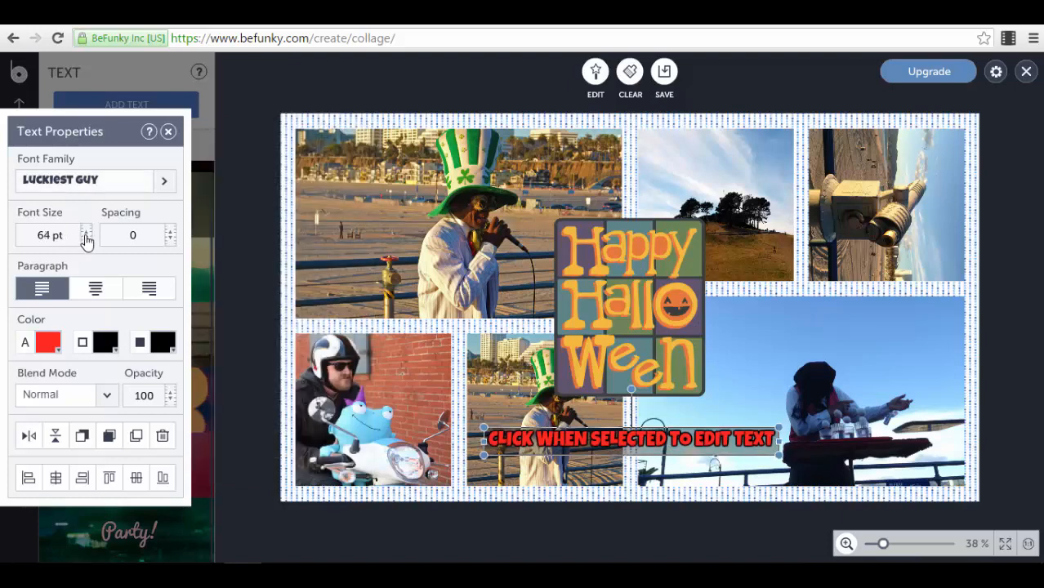
left_click(86, 239)
left_click(86, 239)
left_click(86, 238)
left_click(86, 238)
left_click(86, 238)
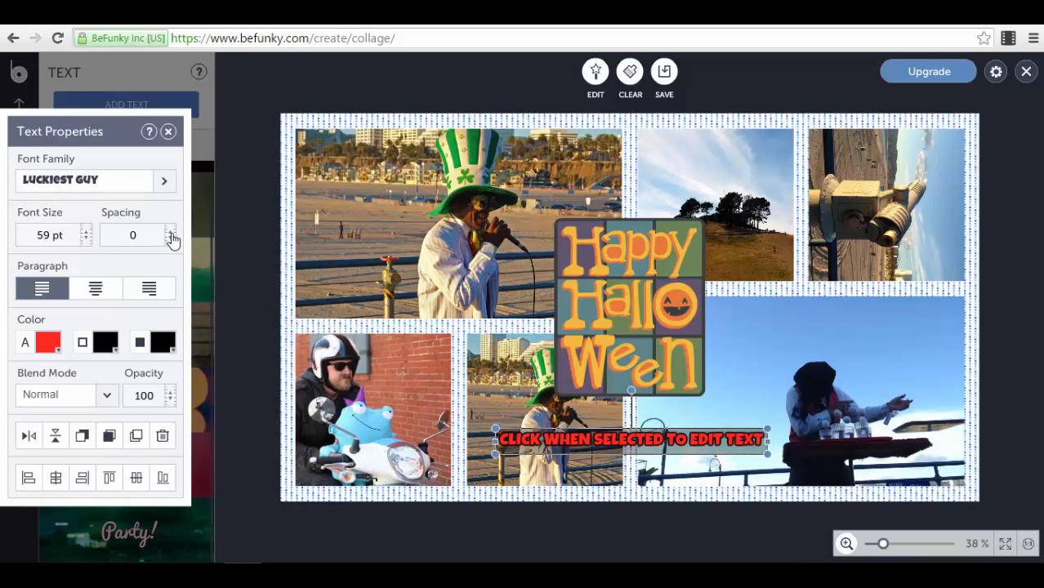
left_click(171, 233)
left_click(170, 233)
left_click(171, 232)
left_click(170, 233)
left_click(171, 239)
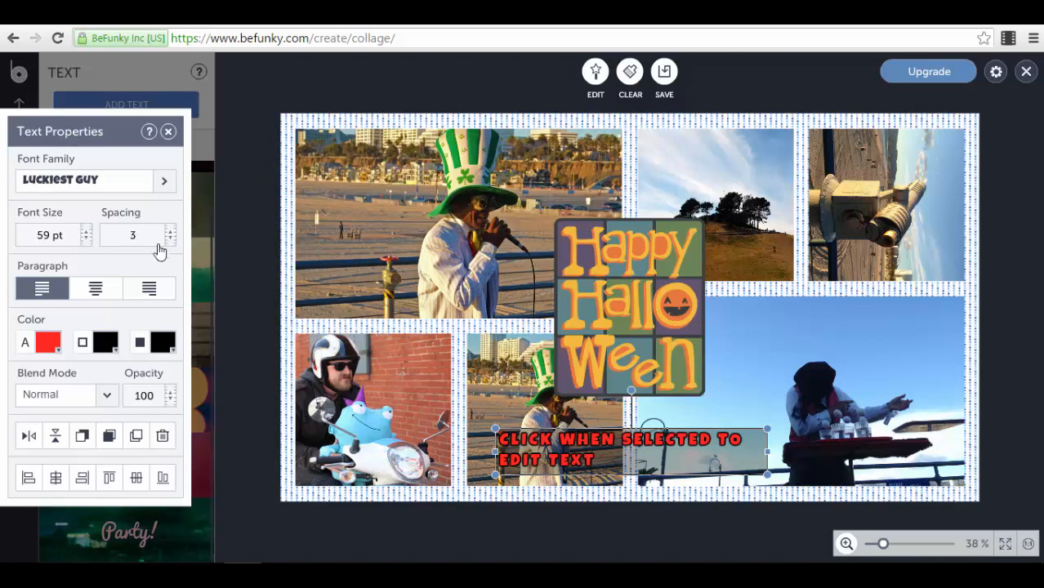
Step: Right-align the caption and set its blend mode to Hard Light
left_click(97, 291)
left_click(144, 289)
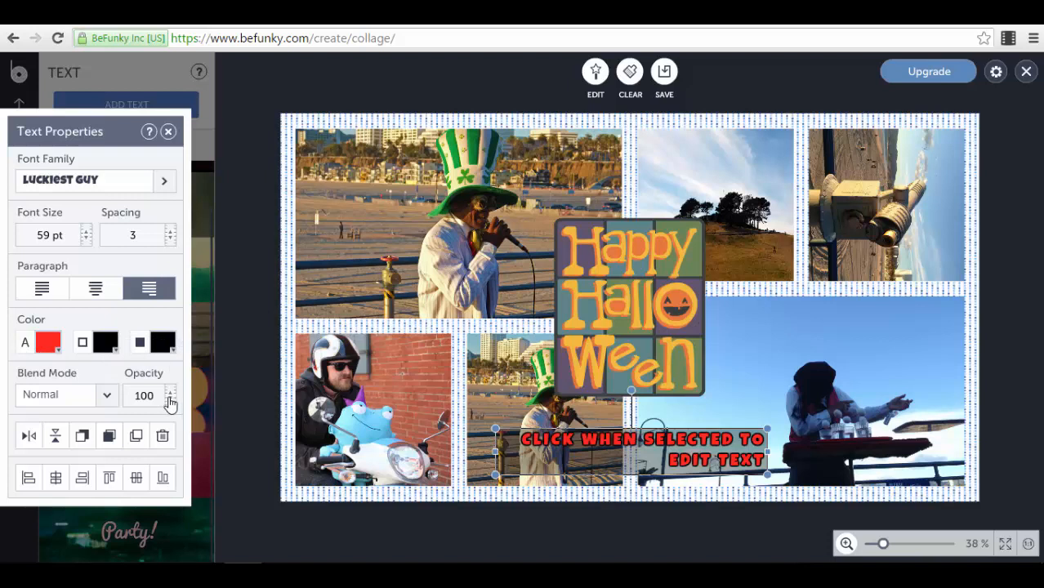
left_click(103, 398)
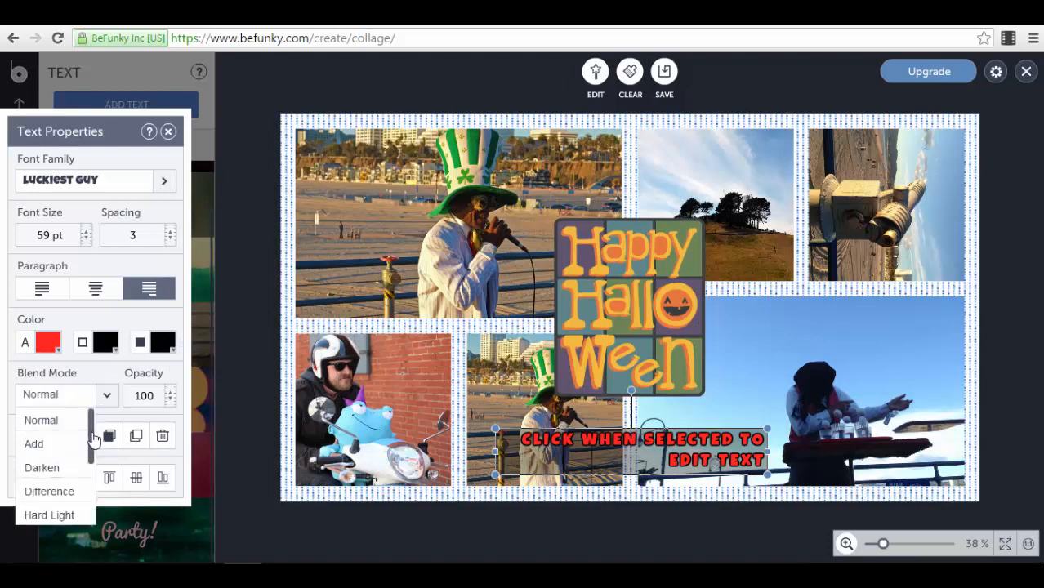
mouse_move(90, 437)
left_mouse_down()
mouse_move(88, 511)
mouse_move(89, 428)
left_mouse_up()
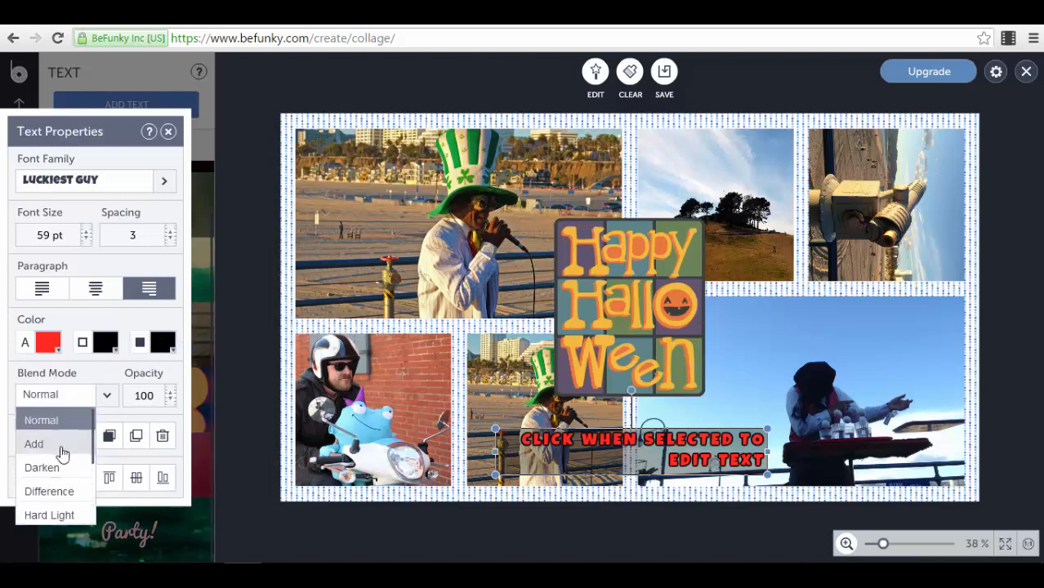
left_click(51, 465)
left_click(80, 396)
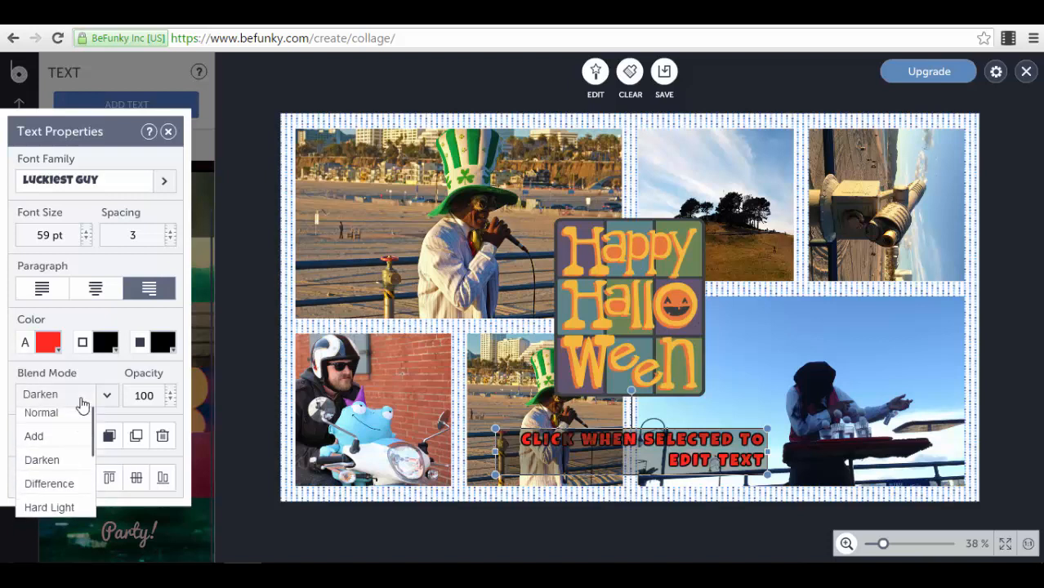
left_click(49, 513)
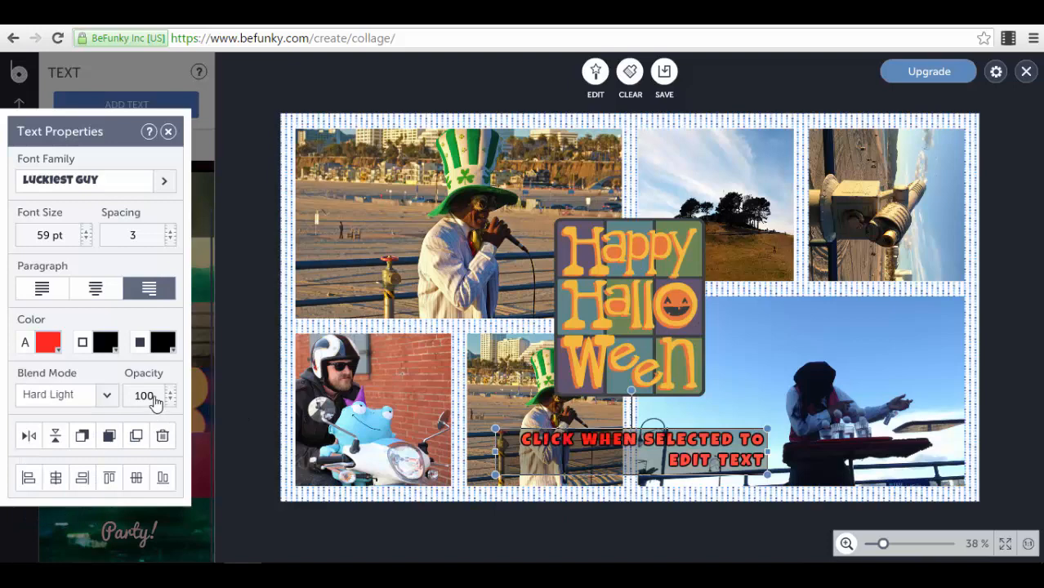
left_click(167, 131)
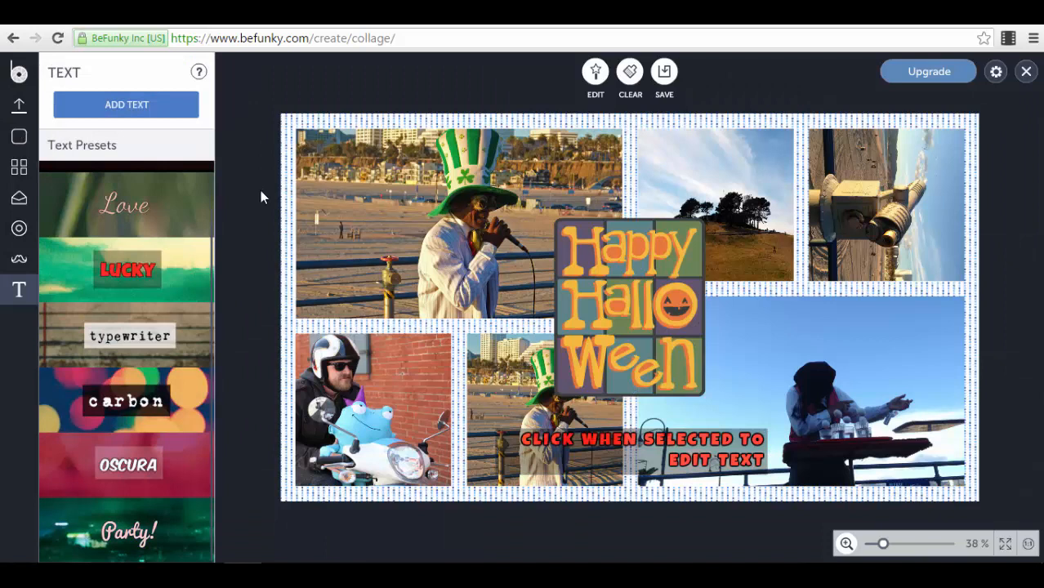